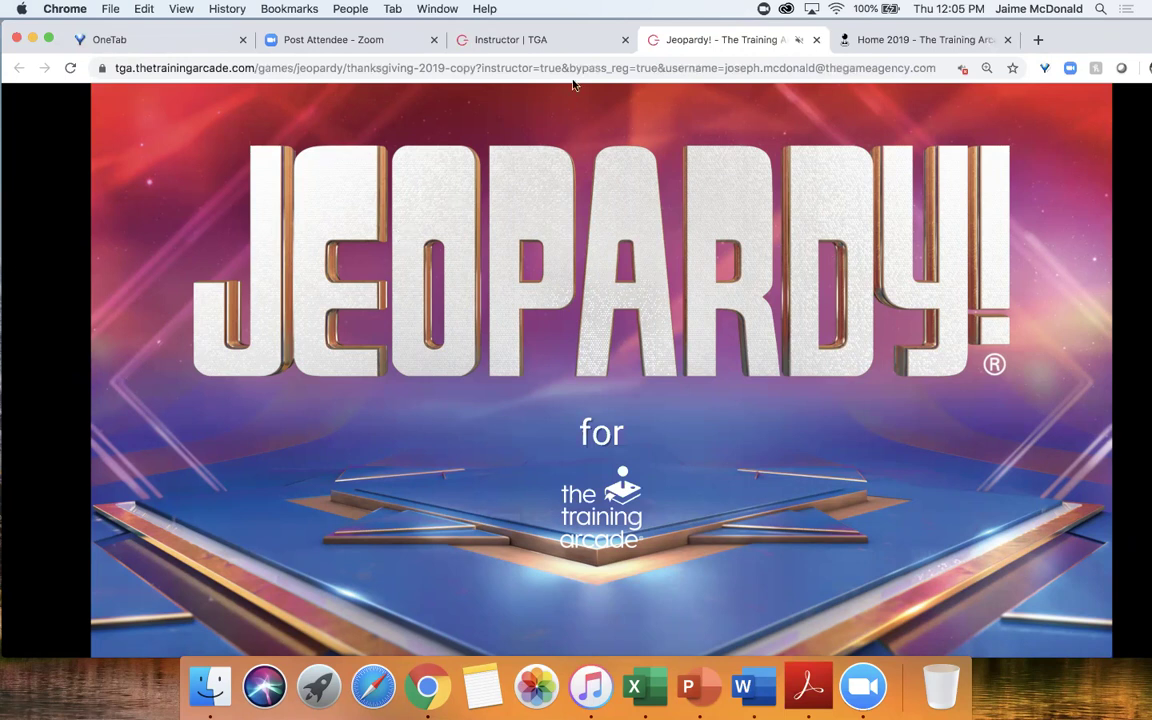
Initiate a new session of the Thanksgiving 2019 copy game from its instructor page.
{"action": "left_click", "coordinate": [579, 42]}
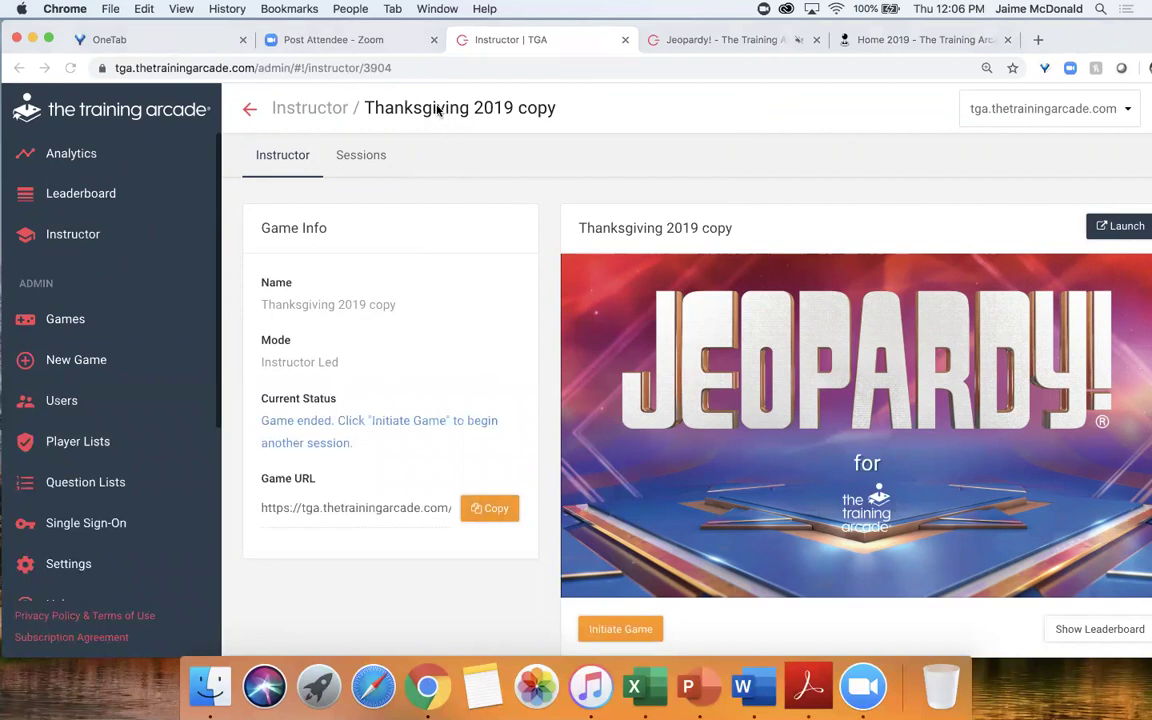
{"action": "scroll", "coordinate": [682, 540], "scroll_direction": "down", "scroll_amount": 1}
{"action": "scroll", "coordinate": [682, 540], "scroll_direction": "up", "scroll_amount": 1}
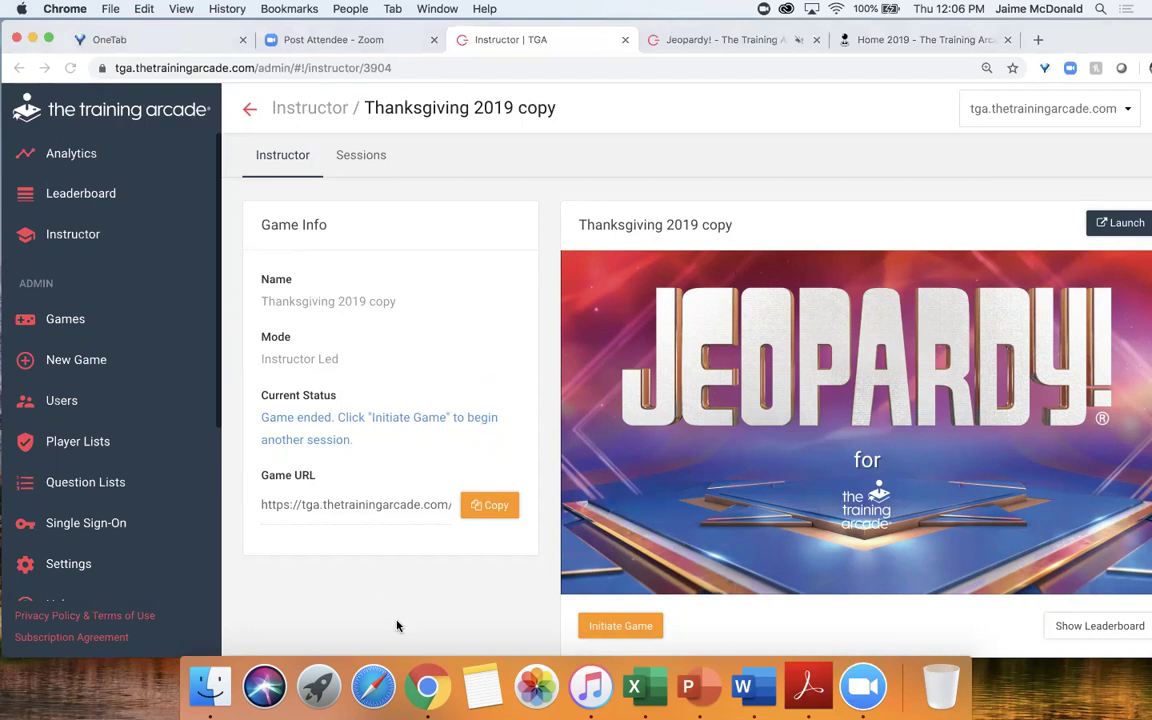
{"action": "left_click", "coordinate": [718, 40]}
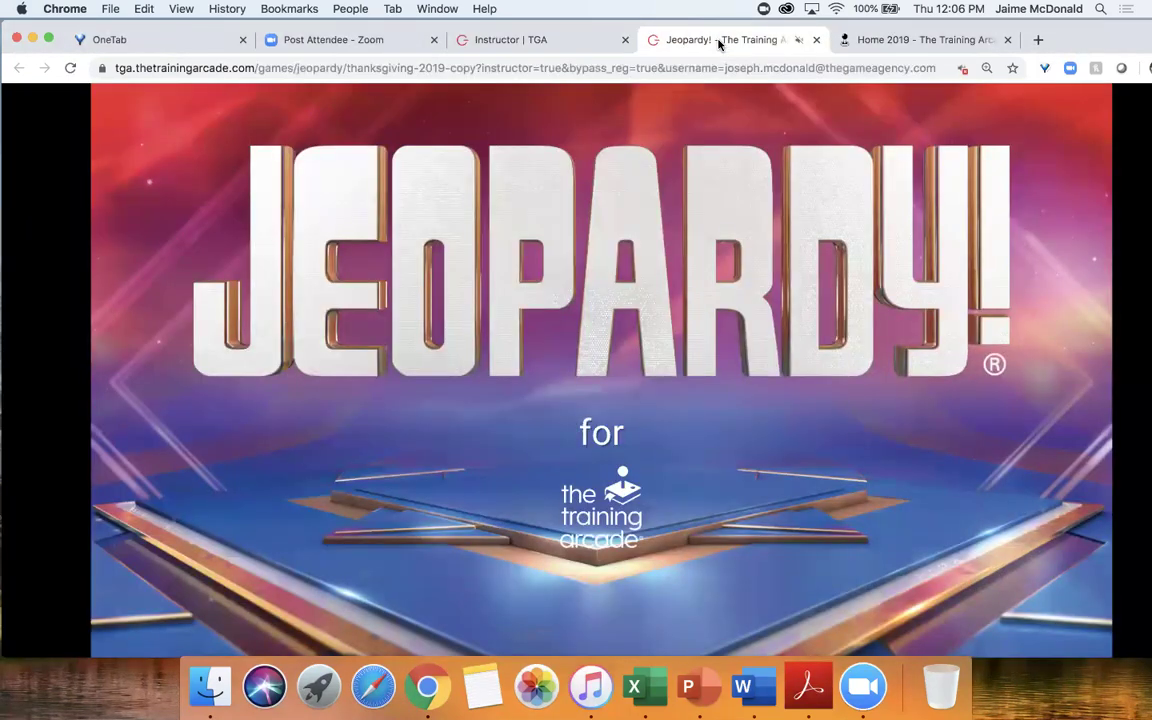
{"action": "left_click", "coordinate": [530, 40]}
{"action": "scroll", "coordinate": [782, 405], "scroll_direction": "down", "scroll_amount": 2}
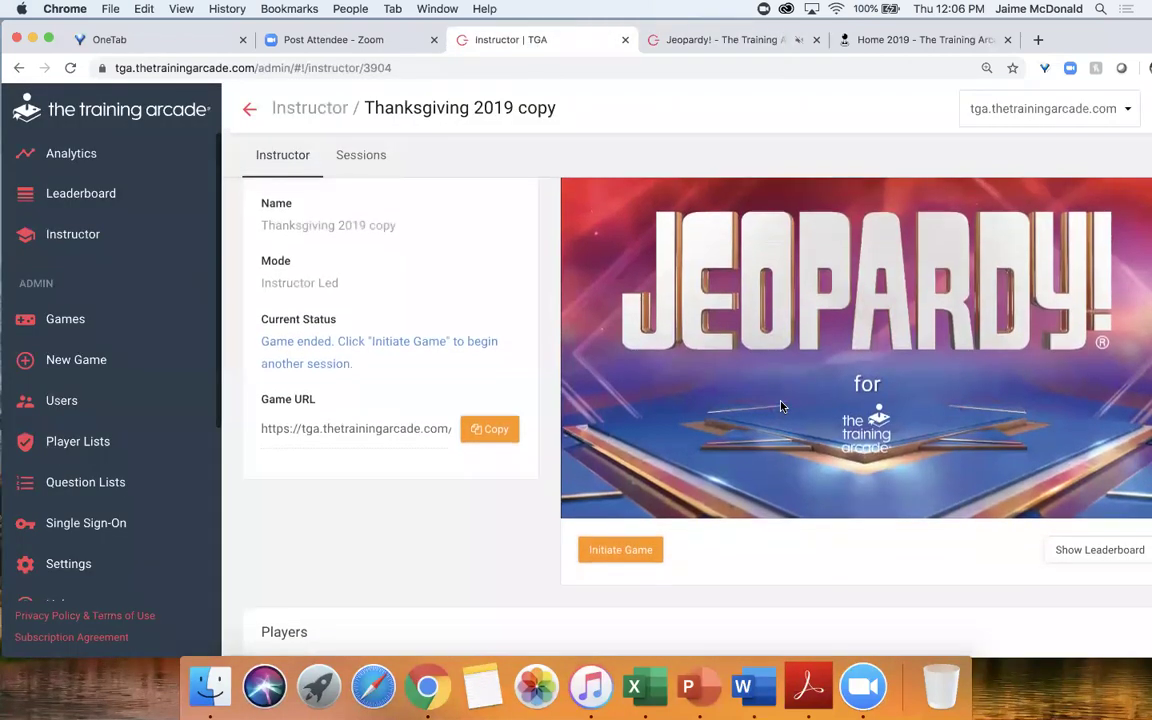
{"action": "scroll", "coordinate": [782, 405], "scroll_direction": "down", "scroll_amount": 1}
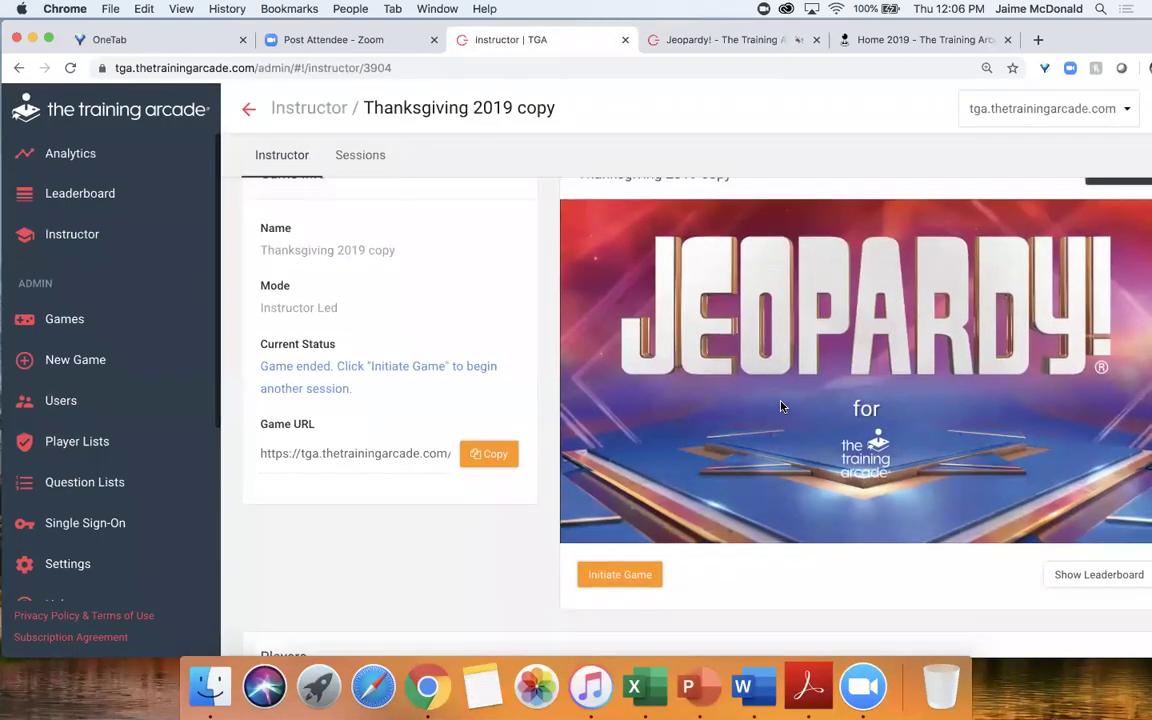
{"action": "left_click", "coordinate": [620, 556]}
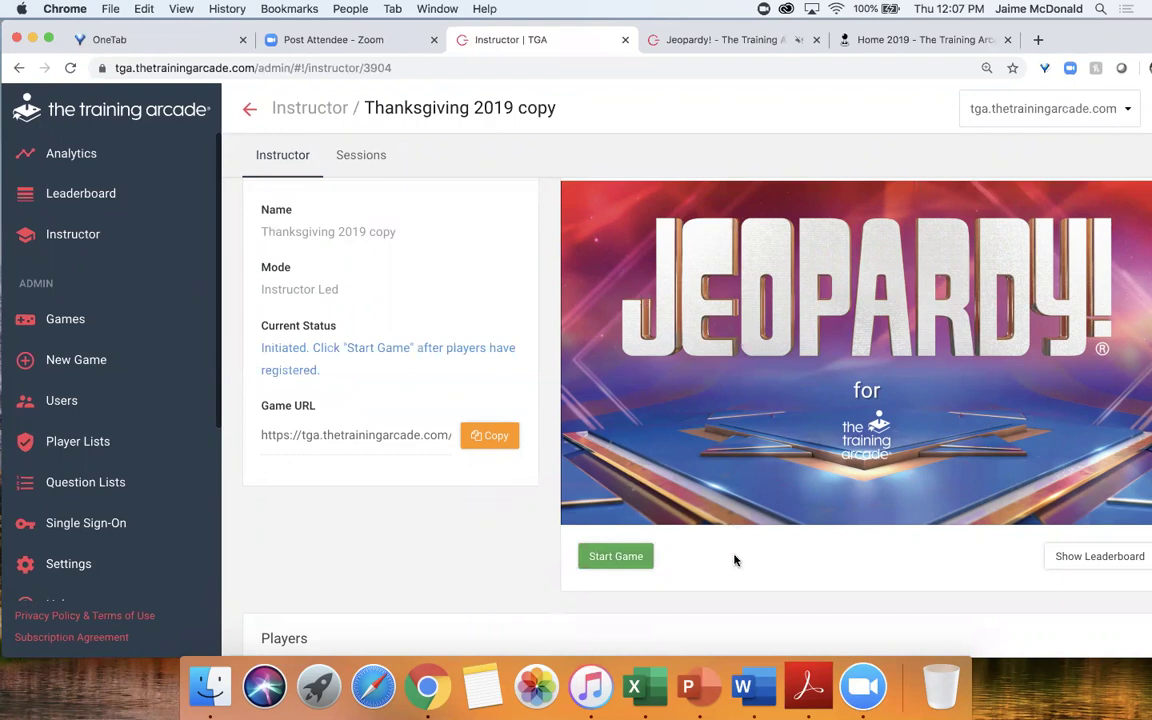
Reposition and resize the browser window so the full width of the instructor page's Players table fits on screen.
{"action": "scroll", "coordinate": [734, 555], "scroll_direction": "down", "scroll_amount": 3}
{"action": "scroll", "coordinate": [735, 560], "scroll_direction": "down", "scroll_amount": 5}
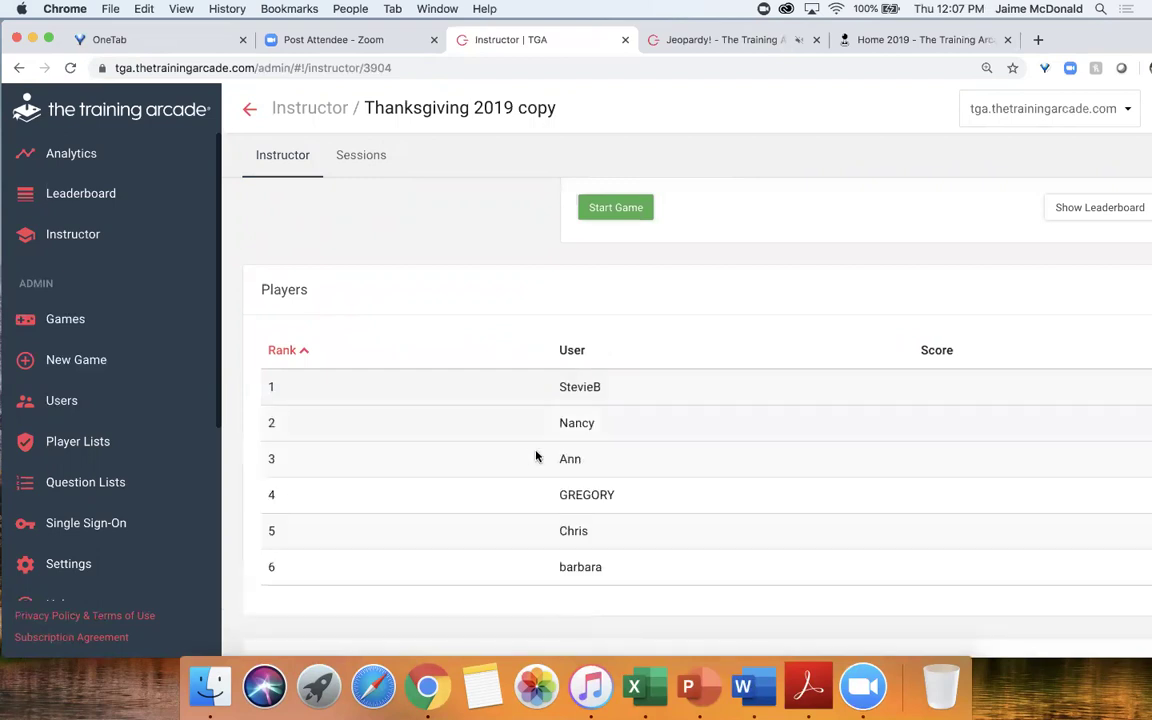
{"action": "scroll", "coordinate": [535, 455], "scroll_direction": "down", "scroll_amount": 1}
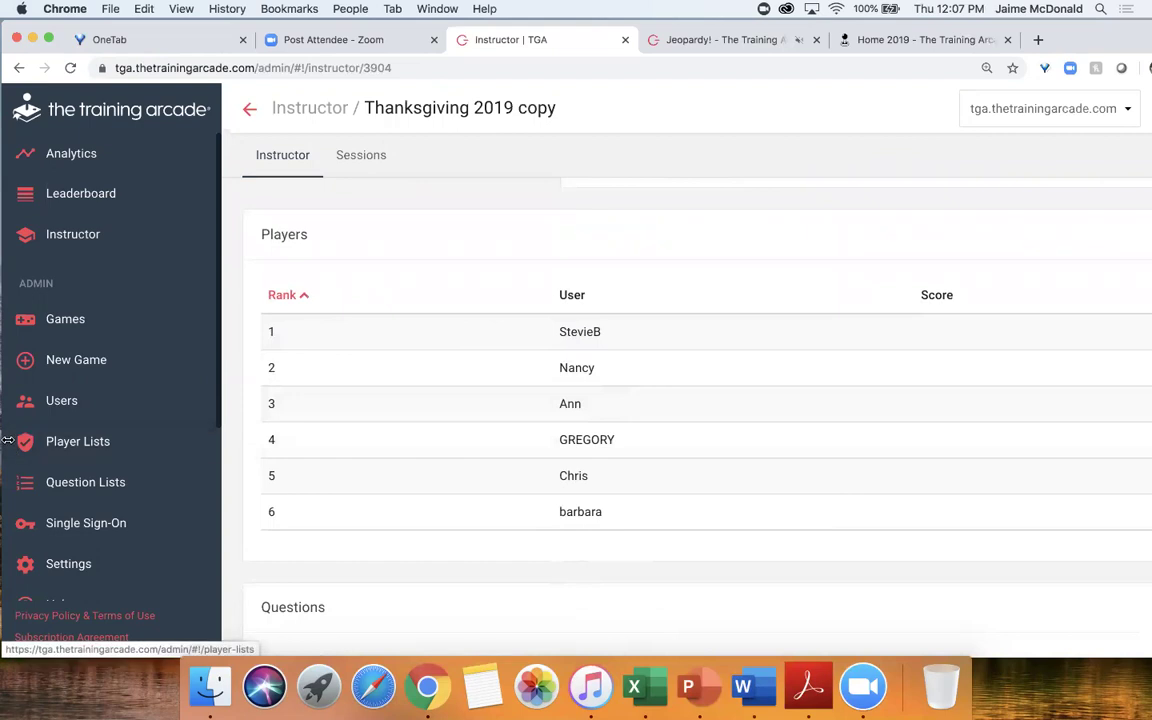
{"action": "left_click_drag", "start_coordinate": [3, 400], "coordinate": [30, 397]}
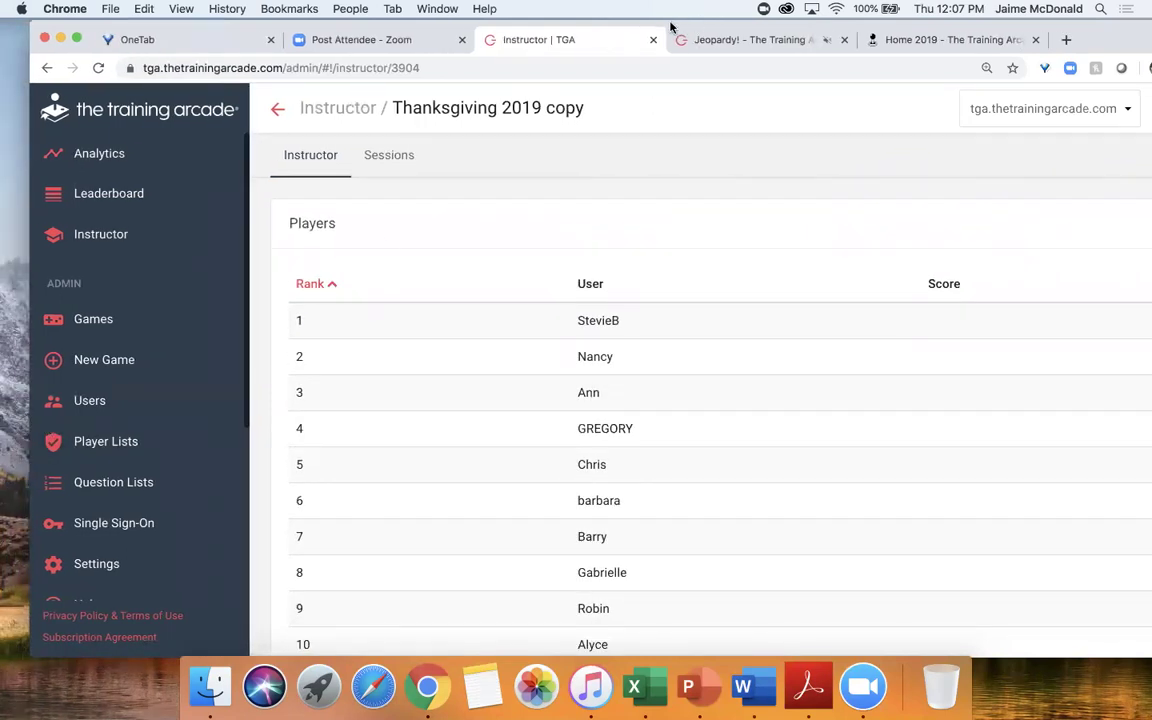
{"action": "left_click_drag", "start_coordinate": [628, 24], "coordinate": [598, 28]}
{"action": "left_click_drag", "start_coordinate": [3, 366], "coordinate": [50, 370]}
{"action": "left_click_drag", "start_coordinate": [787, 22], "coordinate": [749, 31]}
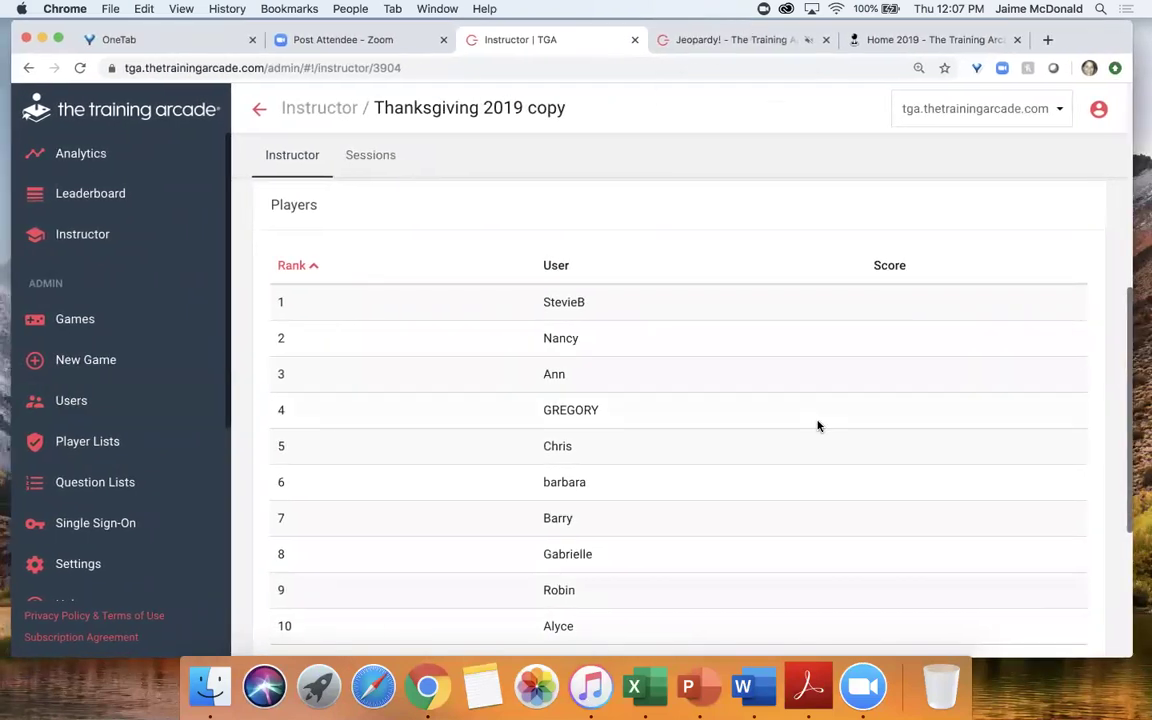
Examine the registered players across the pages of the Players list, returning to its first page.
{"action": "scroll", "coordinate": [818, 424], "scroll_direction": "down", "scroll_amount": 4}
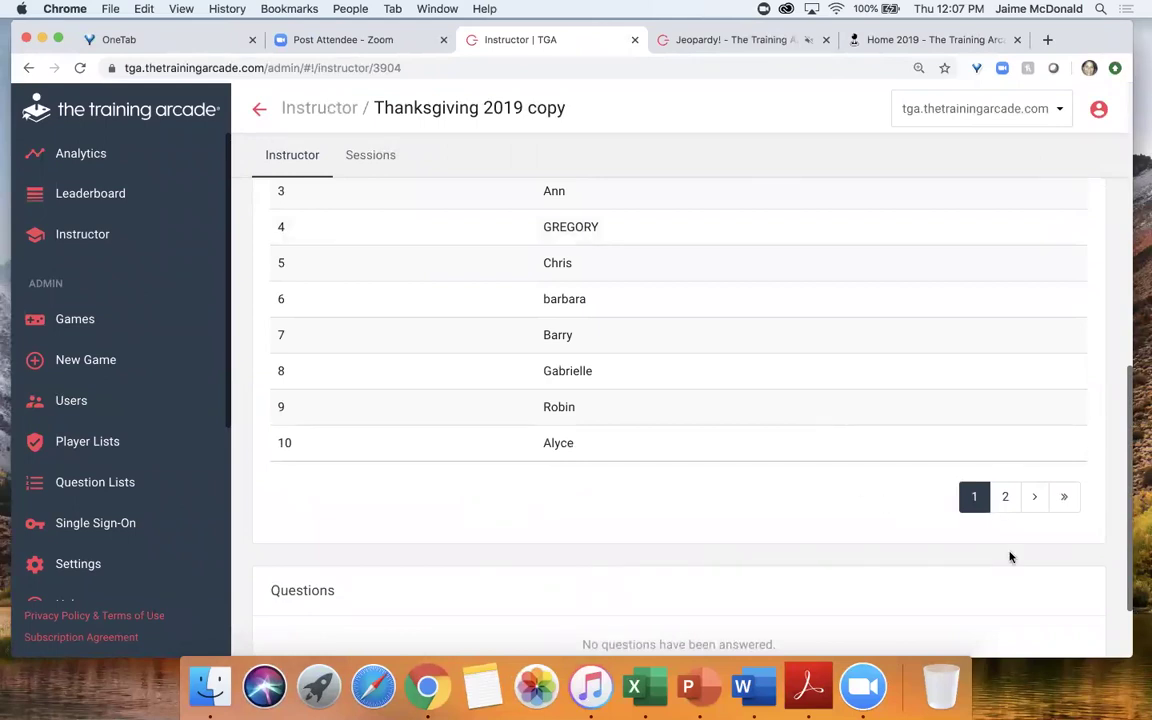
{"action": "scroll", "coordinate": [1010, 557], "scroll_direction": "up", "scroll_amount": 1}
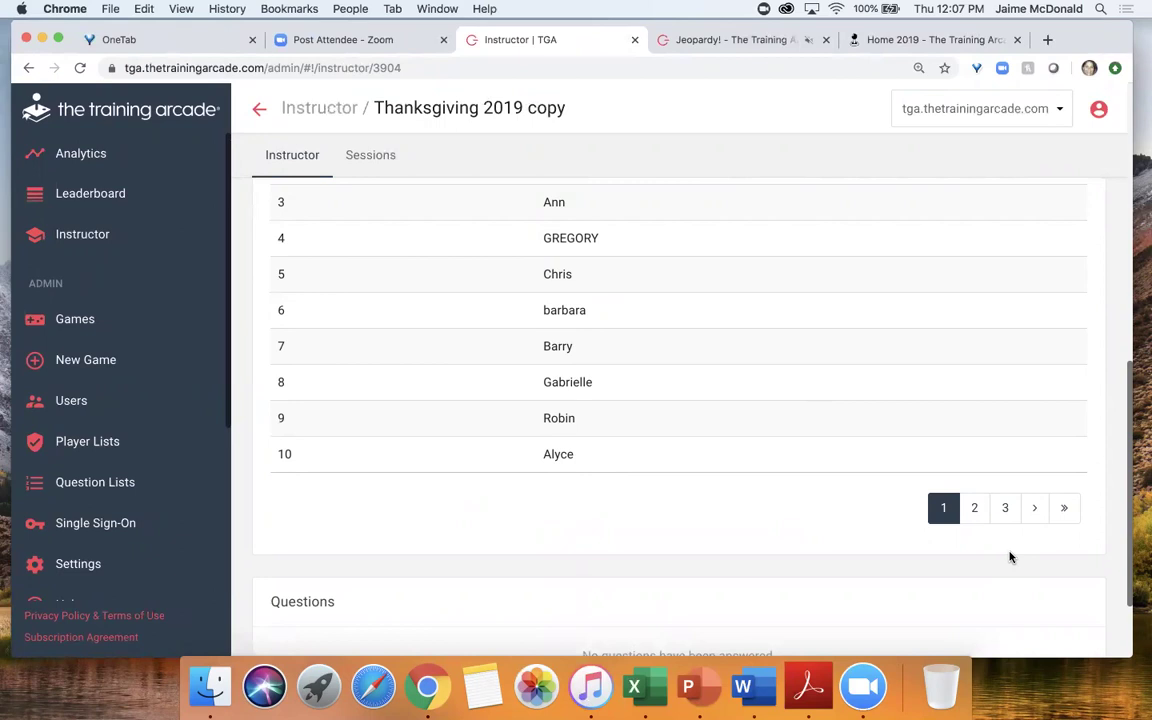
{"action": "scroll", "coordinate": [977, 425], "scroll_direction": "up", "scroll_amount": 5}
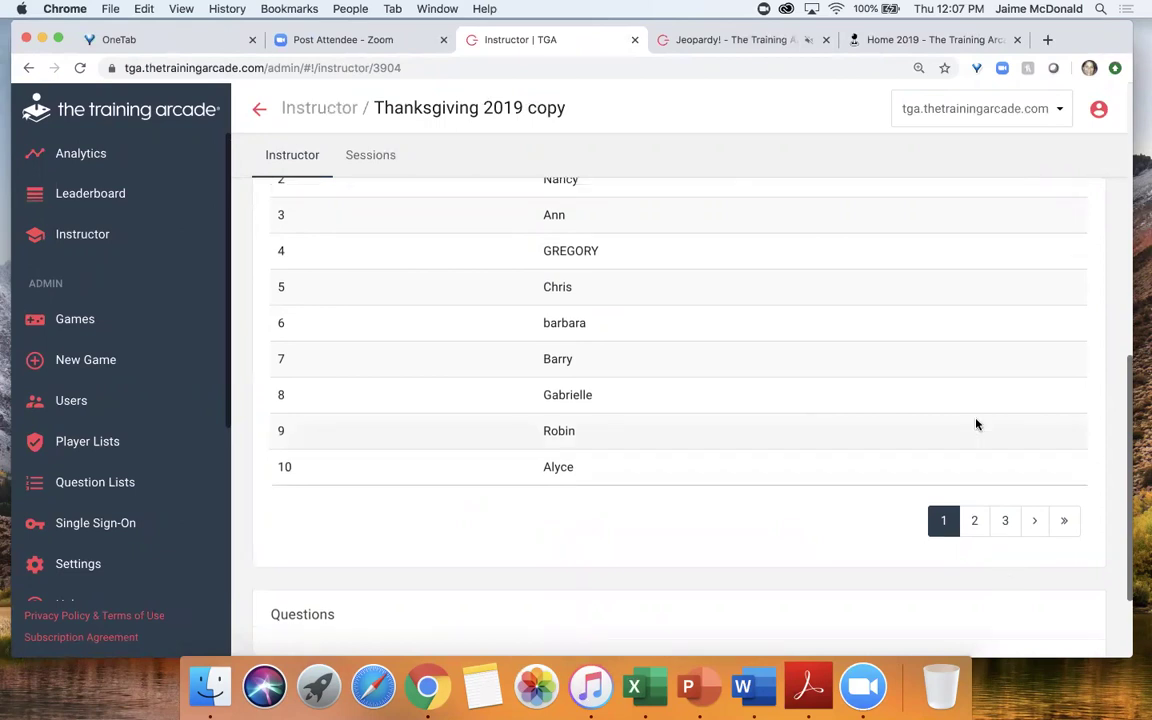
{"action": "scroll", "coordinate": [977, 425], "scroll_direction": "up", "scroll_amount": 3}
{"action": "scroll", "coordinate": [977, 425], "scroll_direction": "down", "scroll_amount": 10}
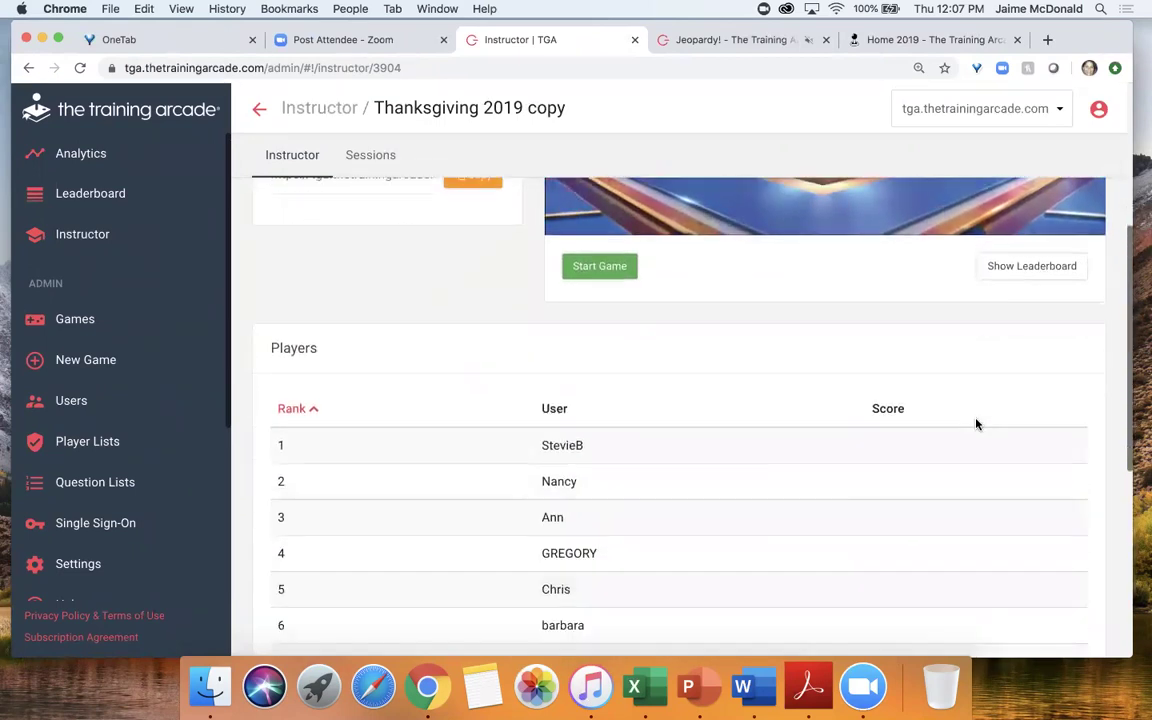
{"action": "scroll", "coordinate": [977, 425], "scroll_direction": "down", "scroll_amount": 3}
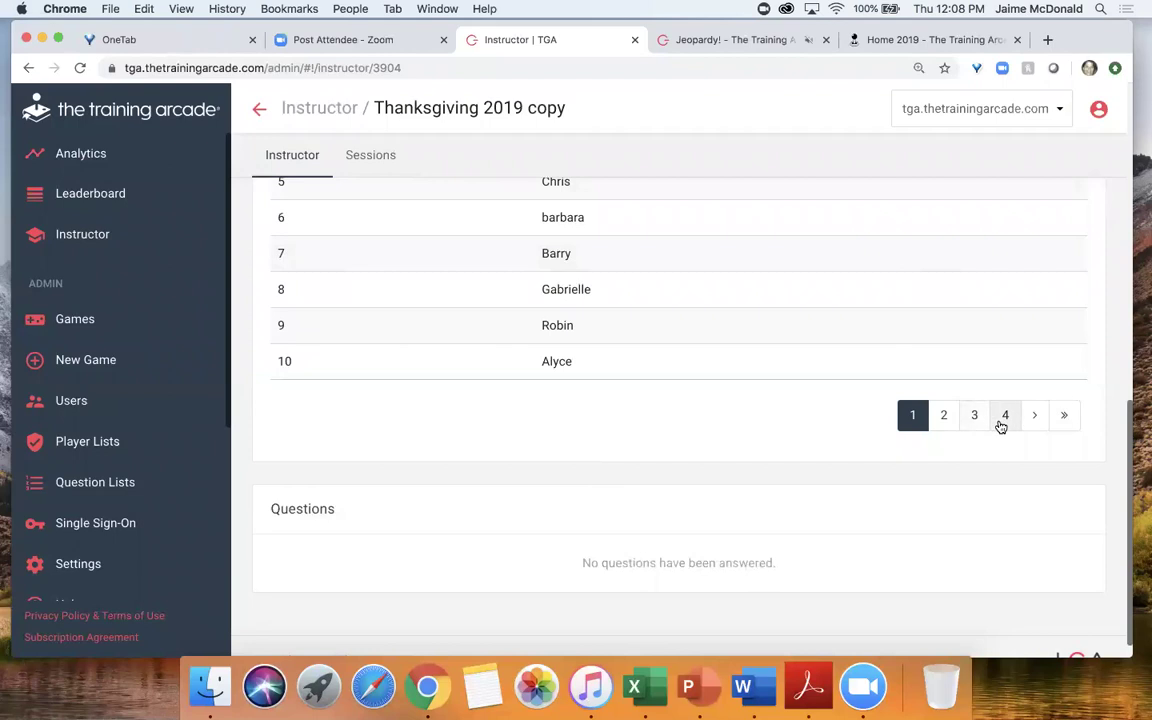
{"action": "left_click", "coordinate": [942, 426]}
{"action": "left_click", "coordinate": [975, 420]}
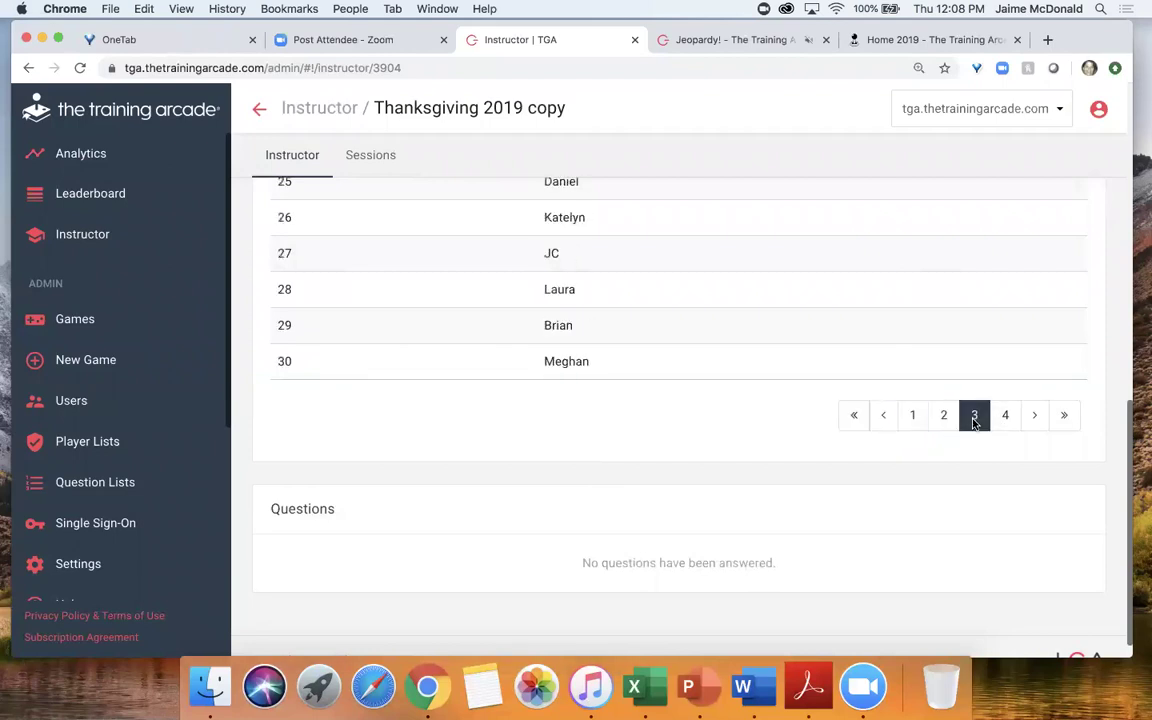
{"action": "left_click", "coordinate": [1007, 419]}
{"action": "scroll", "coordinate": [800, 455], "scroll_direction": "up", "scroll_amount": 2}
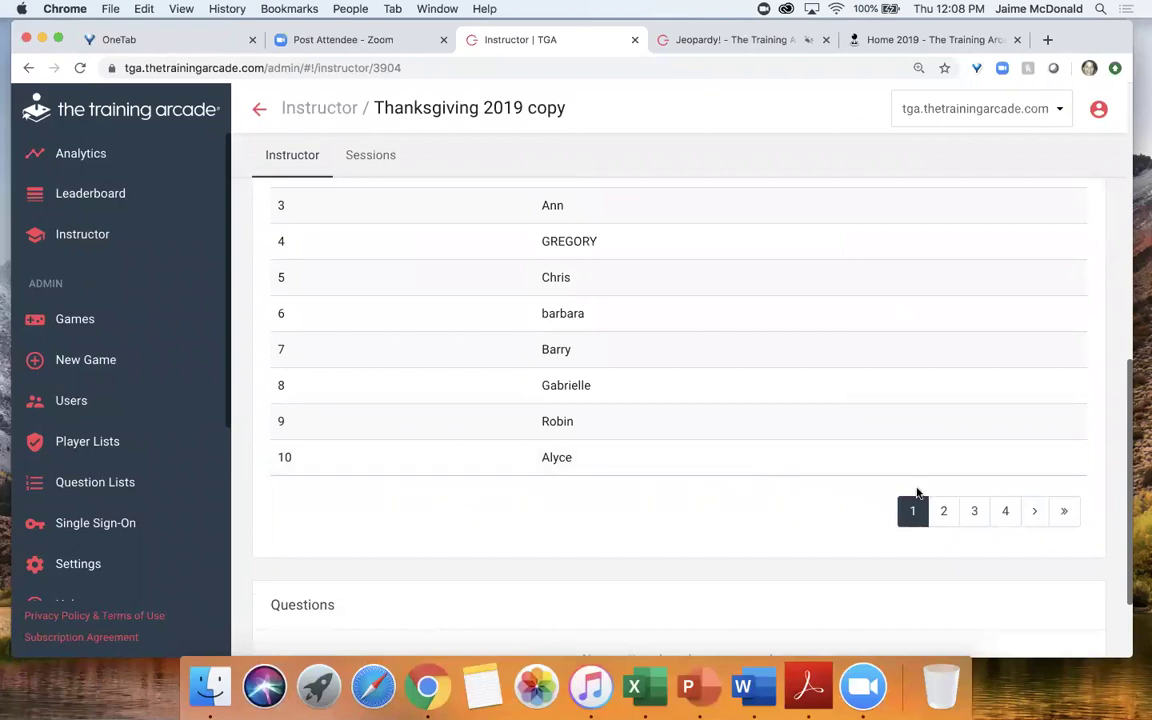
{"action": "left_click", "coordinate": [1007, 511]}
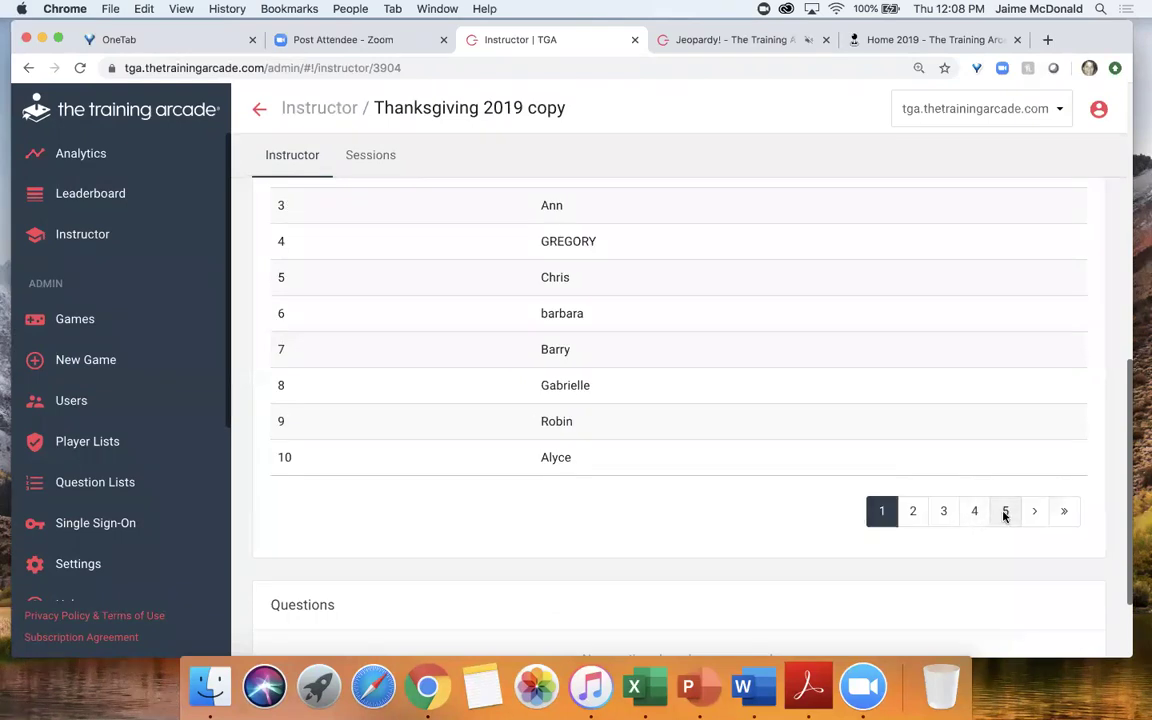
{"action": "left_click", "coordinate": [1005, 511]}
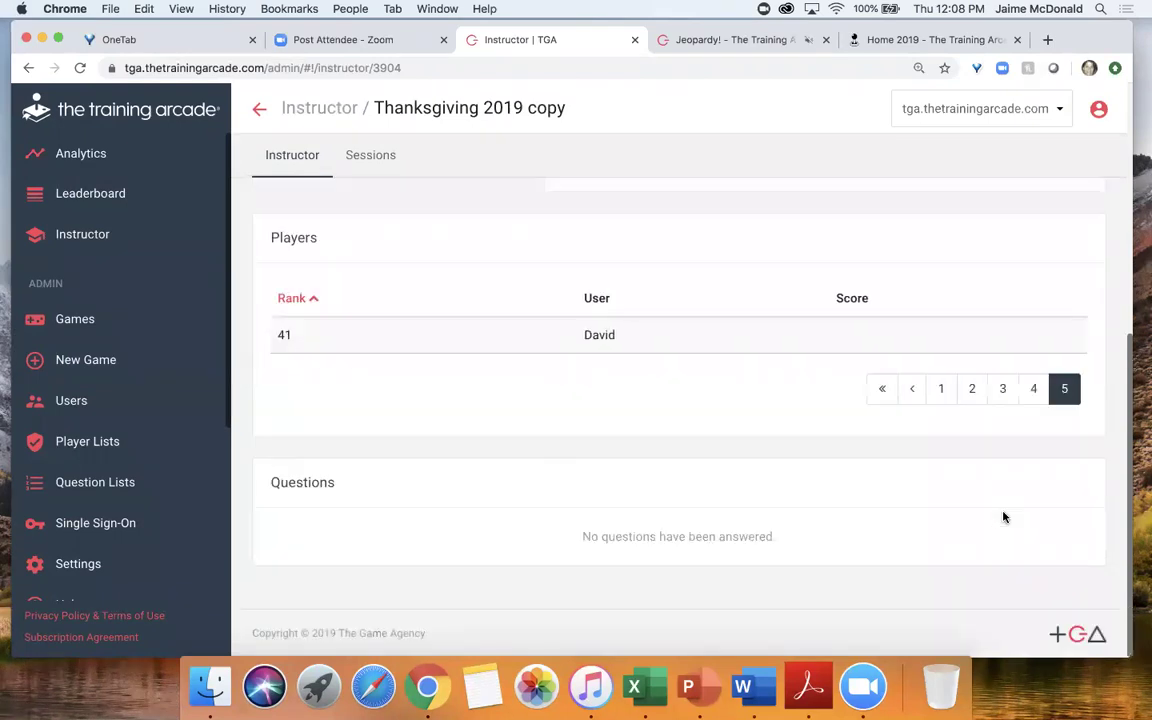
{"action": "left_click", "coordinate": [941, 388]}
{"action": "scroll", "coordinate": [882, 411], "scroll_direction": "up", "scroll_amount": 5}
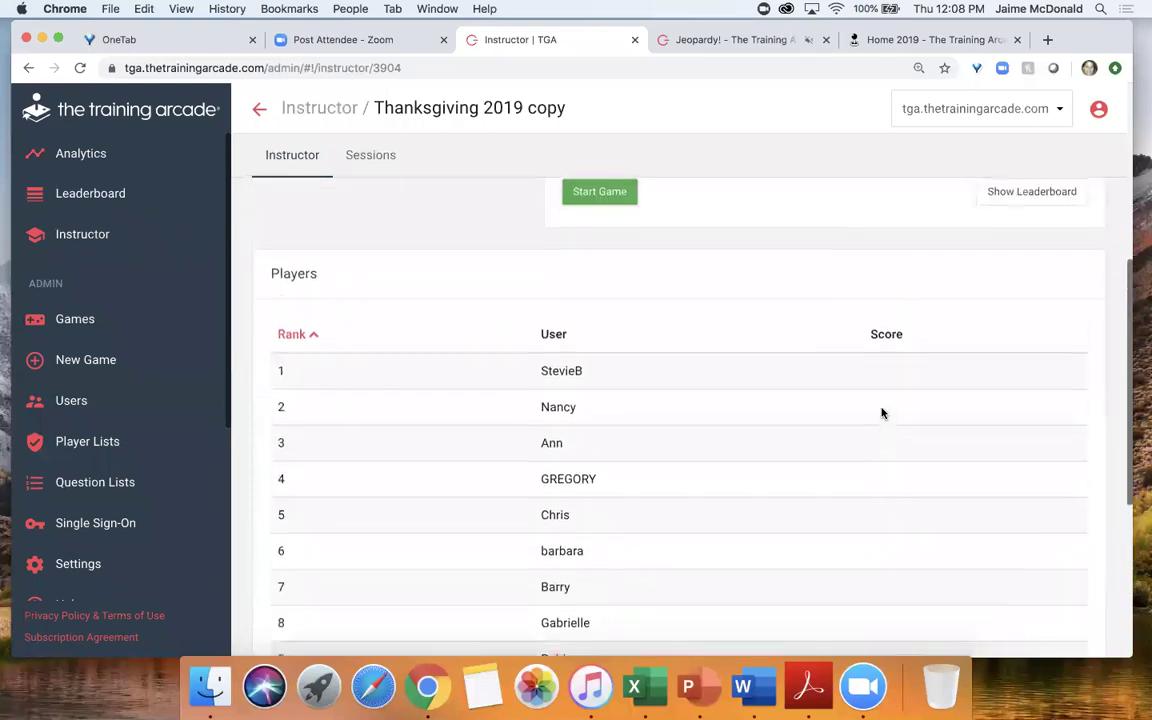
Start the initiated Thanksgiving game from the instructor page and display its board in the separate game view.
{"action": "scroll", "coordinate": [882, 411], "scroll_direction": "up", "scroll_amount": 3}
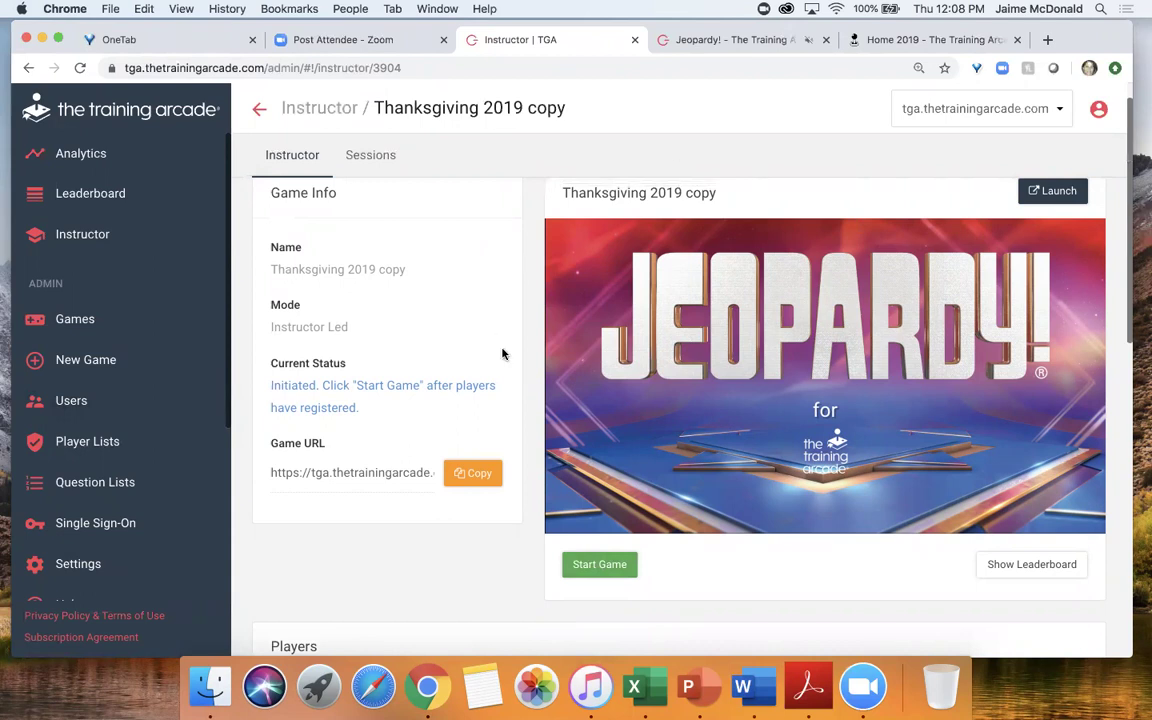
{"action": "key", "text": "ctrl+Tab"}
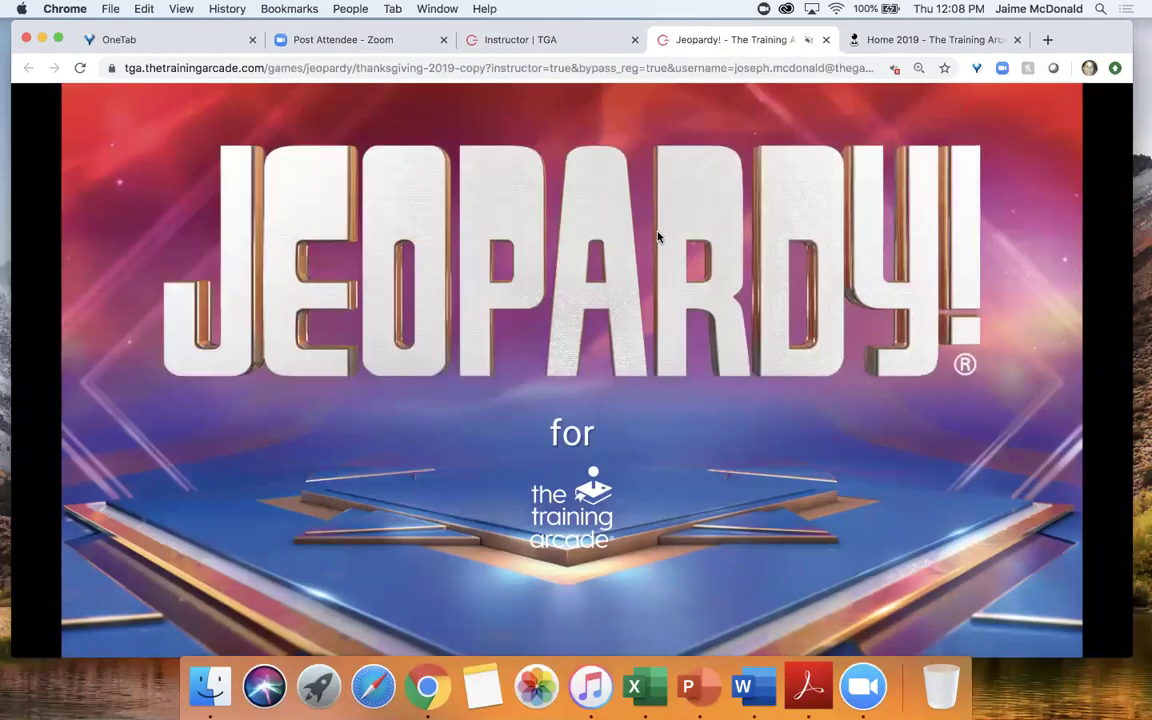
{"action": "left_click", "coordinate": [549, 42]}
{"action": "left_click", "coordinate": [591, 566]}
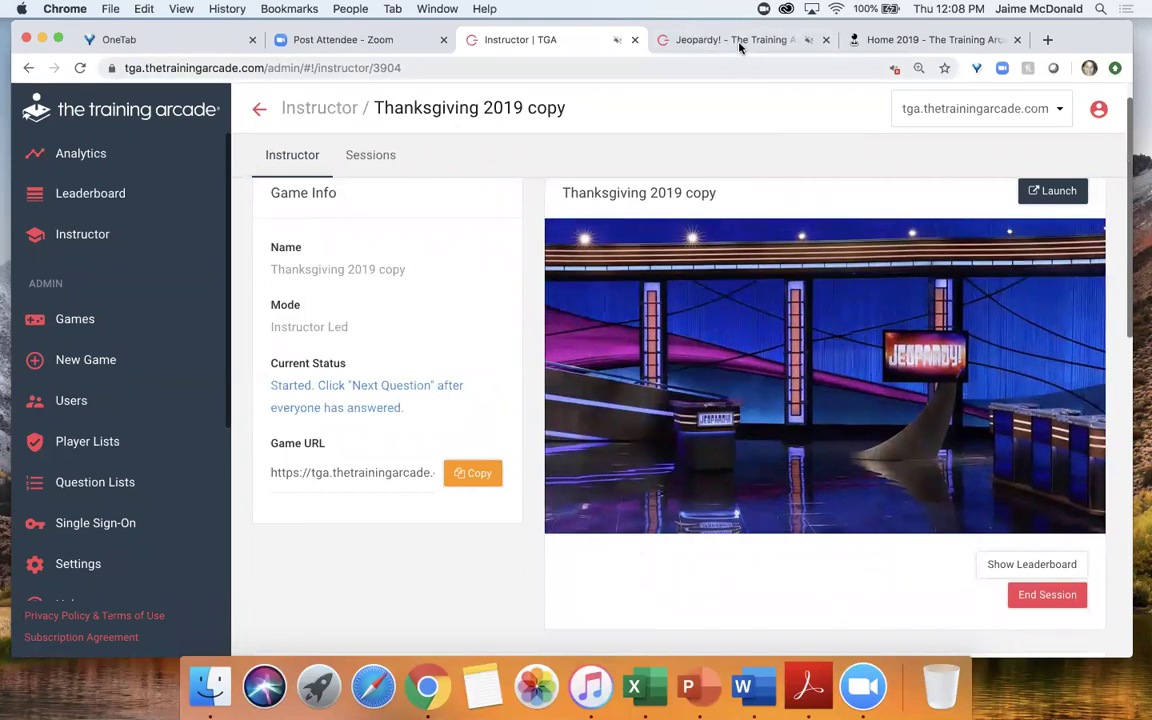
{"action": "left_click", "coordinate": [740, 44]}
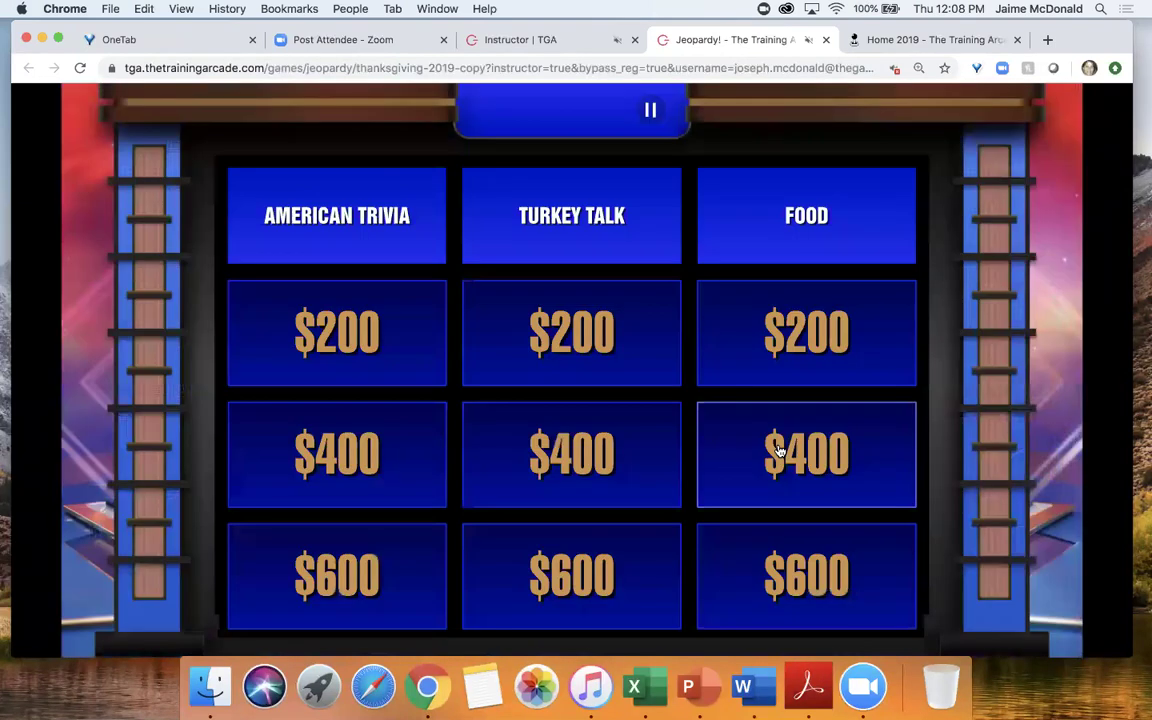
Review the Players list on the instructor page and return to the full-size game board.
{"action": "left_click", "coordinate": [549, 40]}
{"action": "scroll", "coordinate": [712, 537], "scroll_direction": "down", "scroll_amount": 5}
{"action": "scroll", "coordinate": [714, 539], "scroll_direction": "up", "scroll_amount": 1}
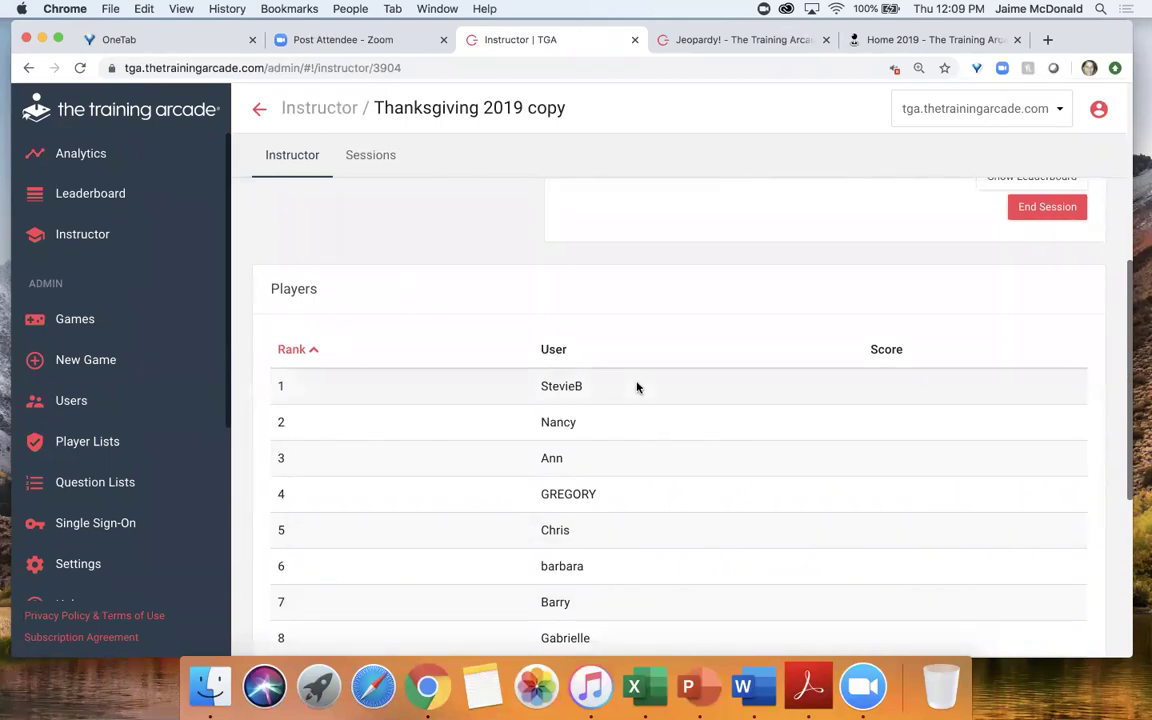
{"action": "left_click", "coordinate": [750, 40]}
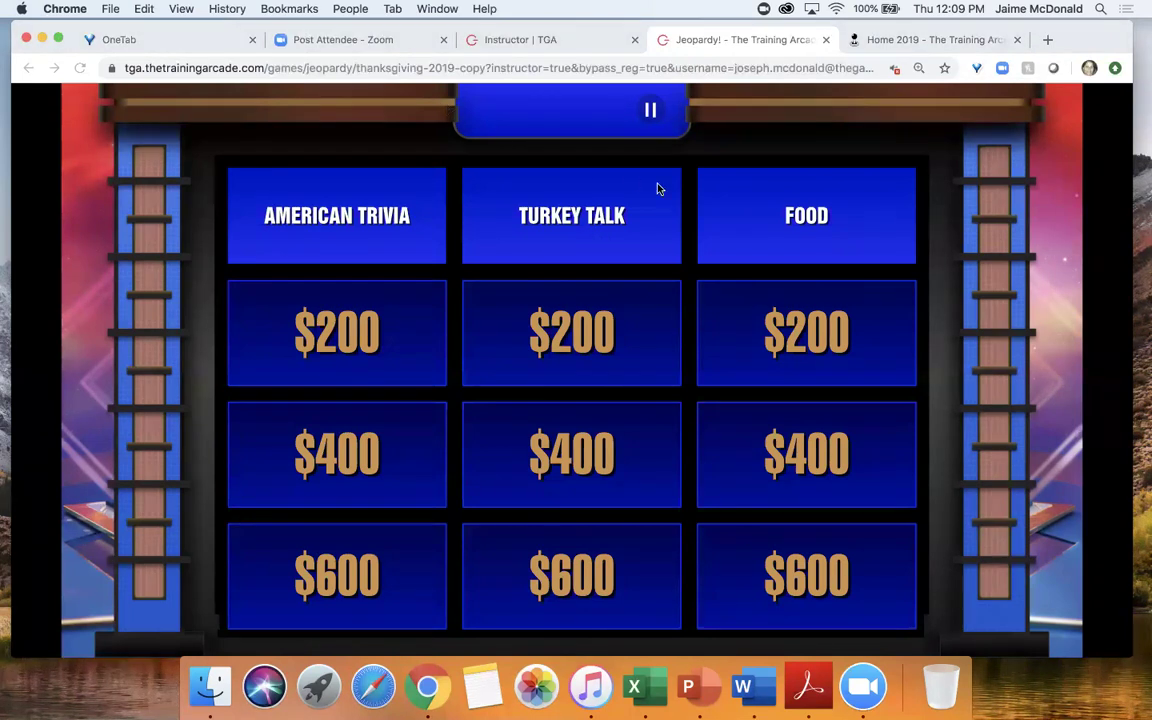
Open the $200 Turkey Talk clue from the instructor page, hide its wager screen and display the clue in the game view.
{"action": "left_click", "coordinate": [576, 39]}
{"action": "scroll", "coordinate": [783, 411], "scroll_direction": "up", "scroll_amount": 3}
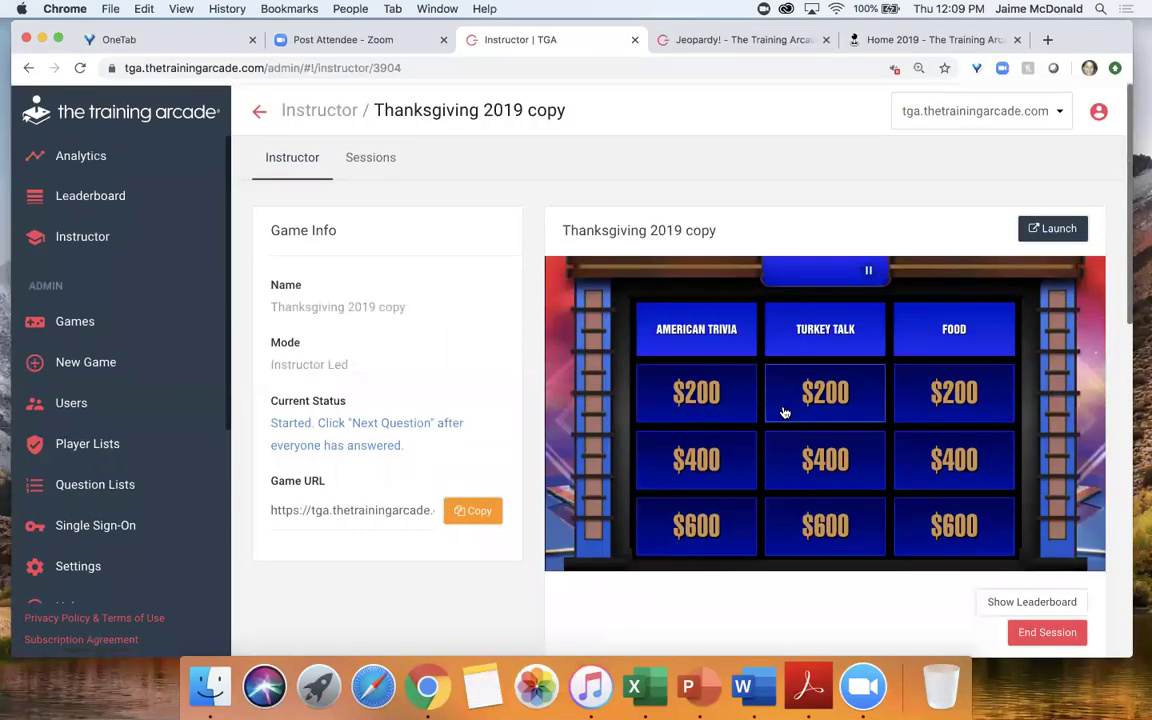
{"action": "left_click", "coordinate": [842, 376]}
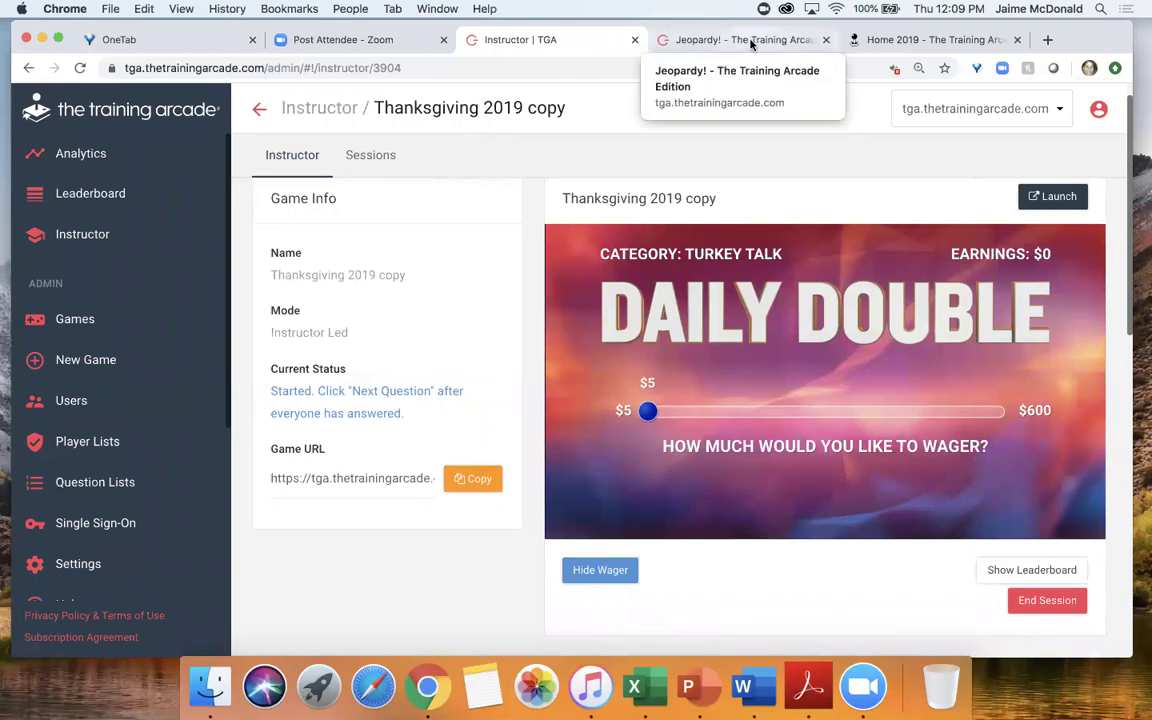
{"action": "left_click", "coordinate": [584, 571]}
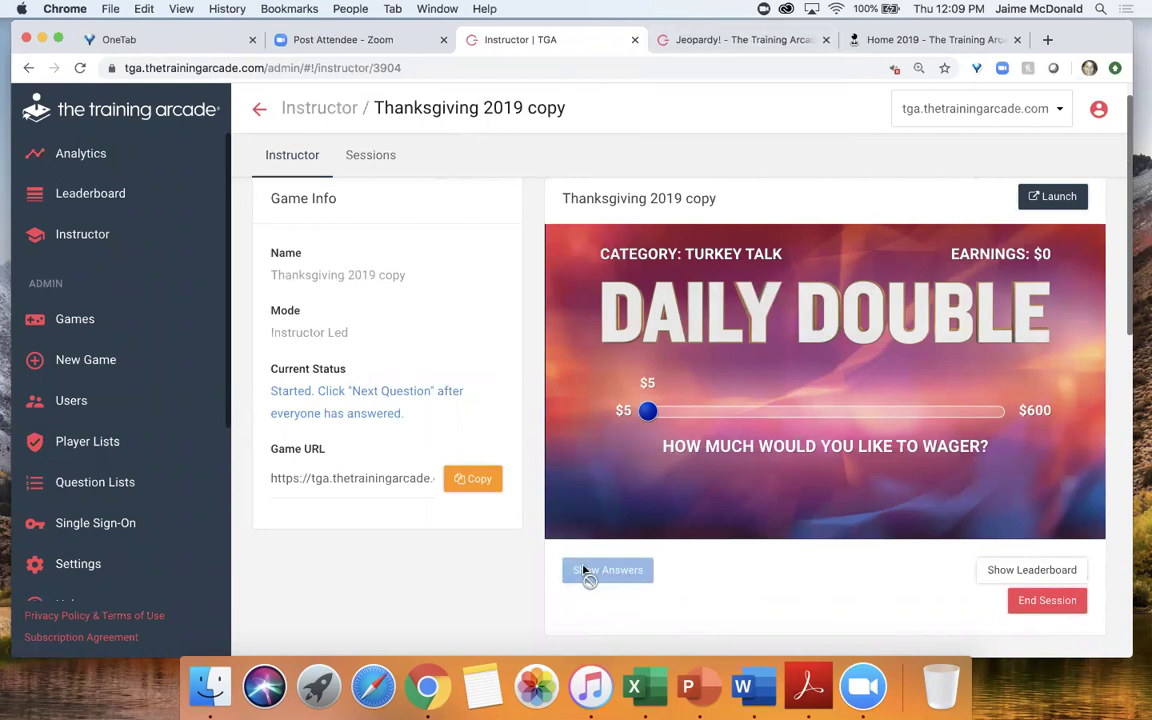
{"action": "left_click", "coordinate": [744, 40]}
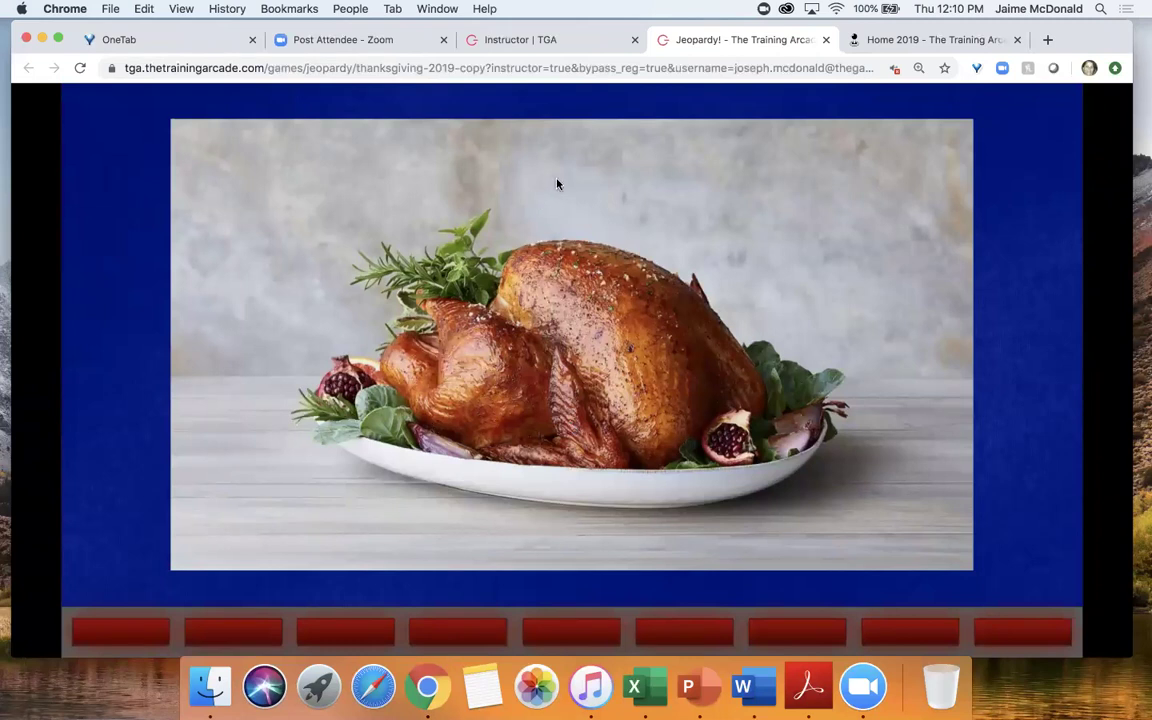
Show the Turkey Talk clue's answer choices in the game view and reveal the correct answer from the instructor page.
{"action": "left_click", "coordinate": [512, 37]}
{"action": "left_click", "coordinate": [619, 577]}
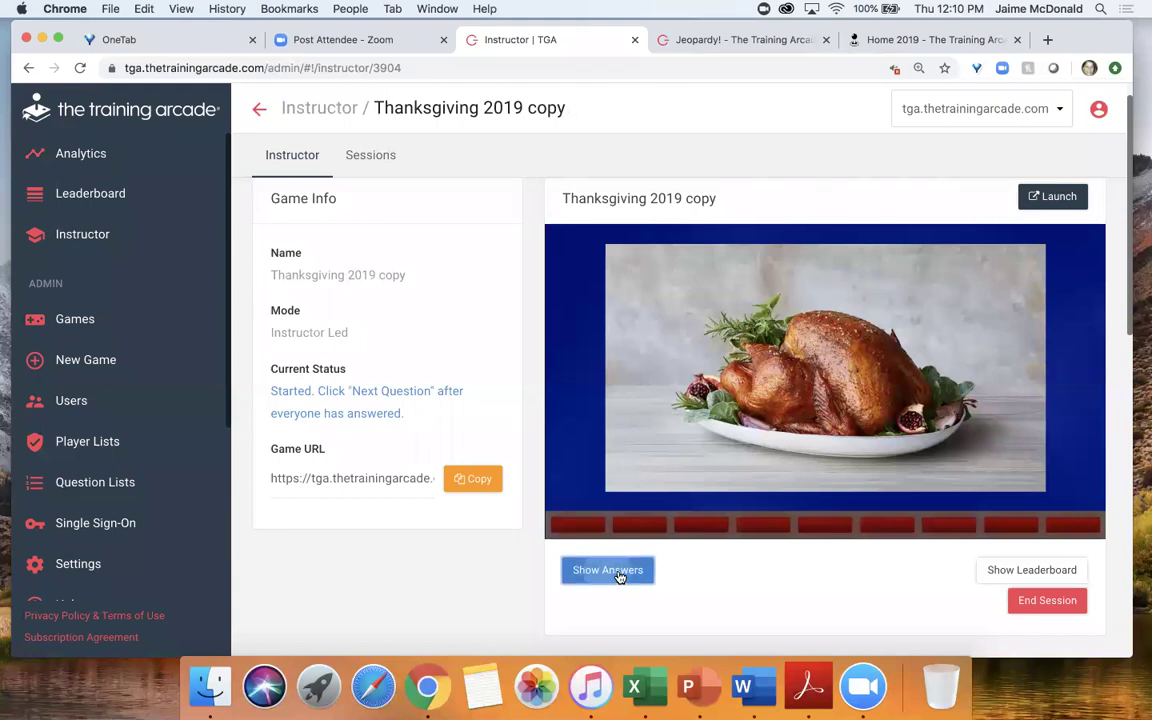
{"action": "left_click", "coordinate": [733, 40]}
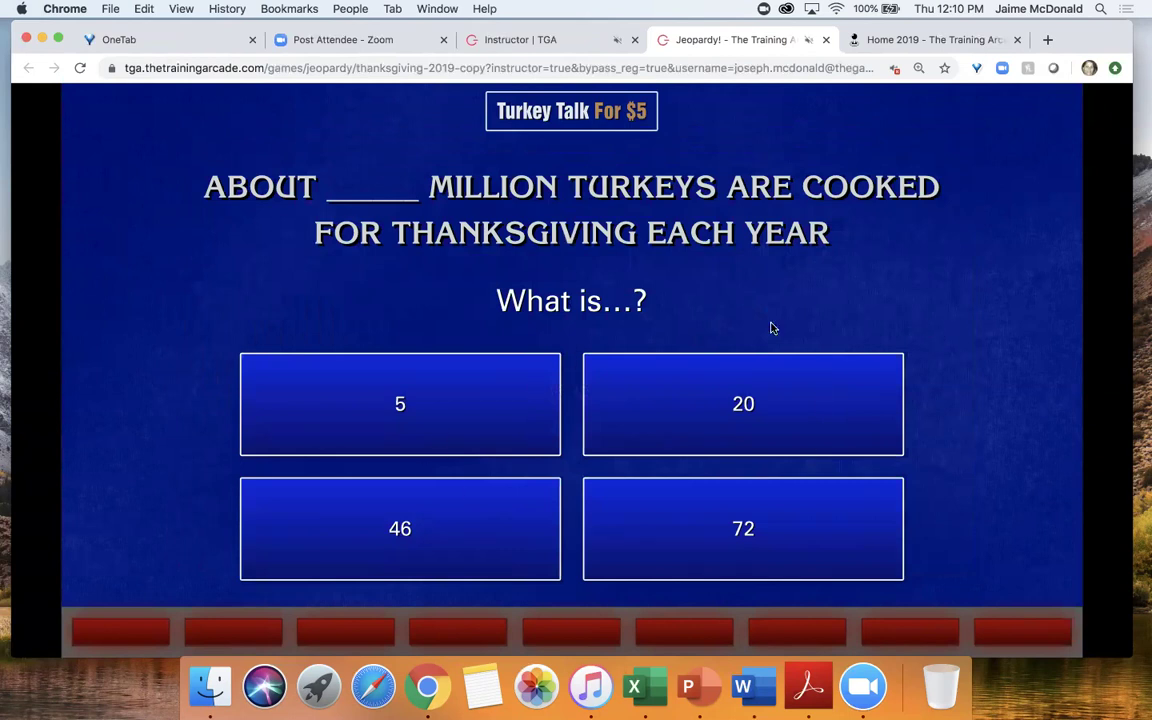
{"action": "left_click", "coordinate": [478, 40]}
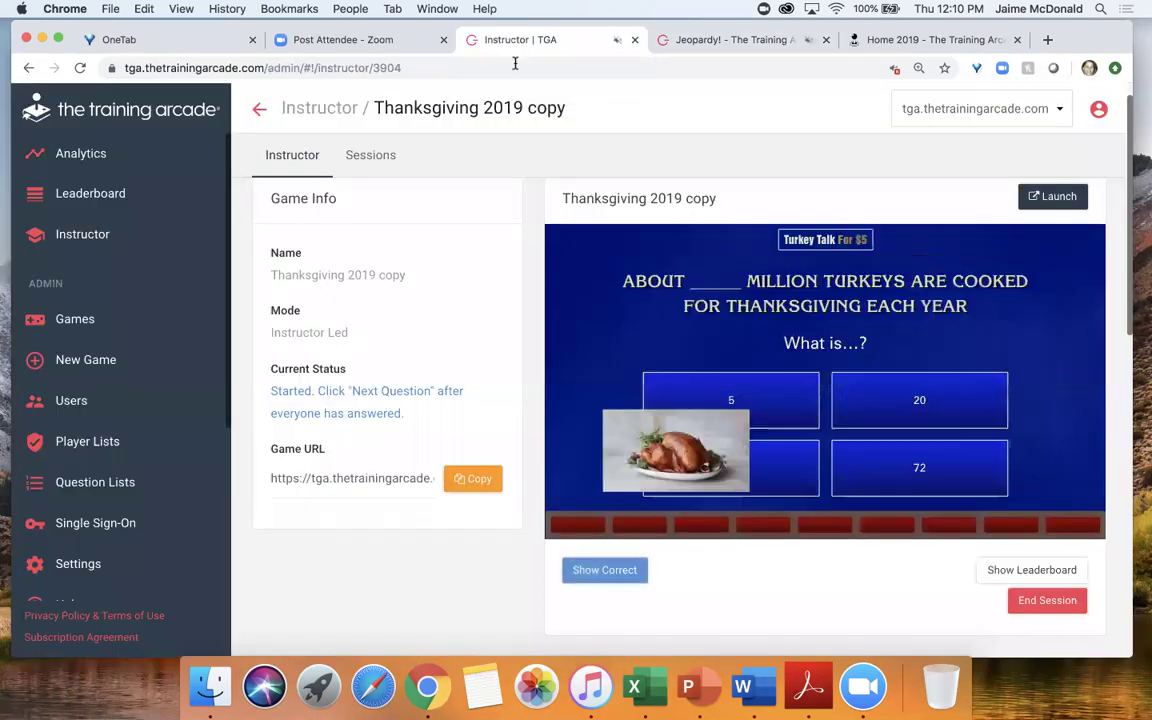
{"action": "left_click", "coordinate": [608, 572]}
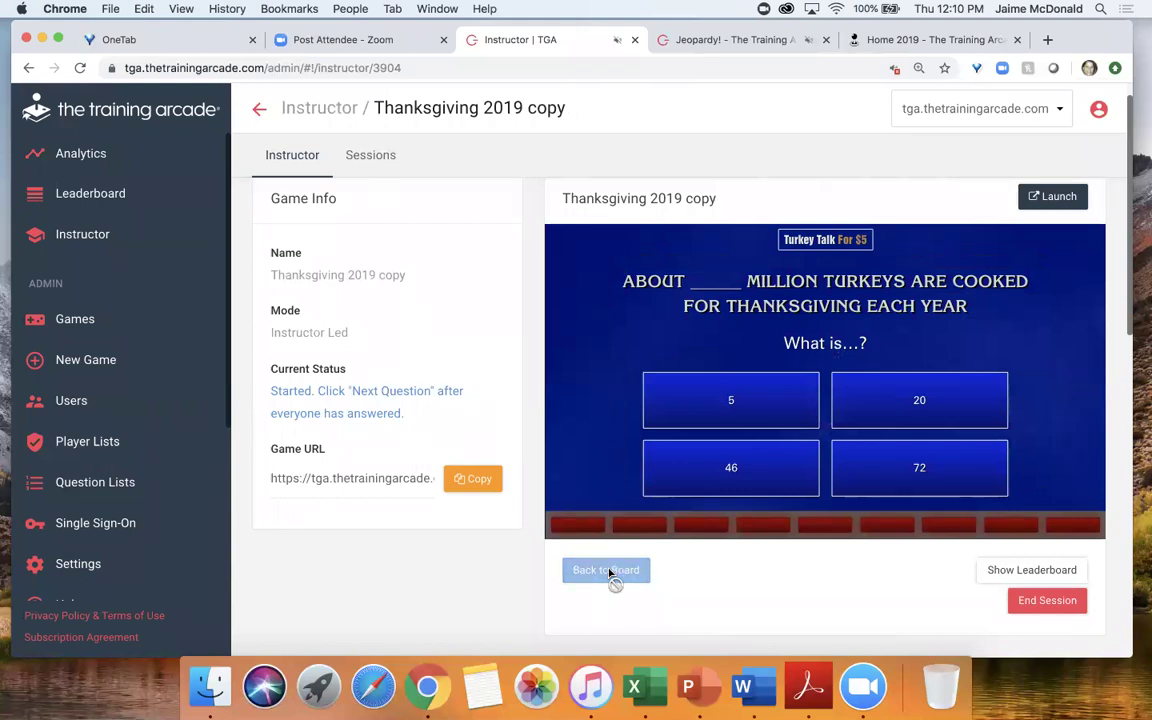